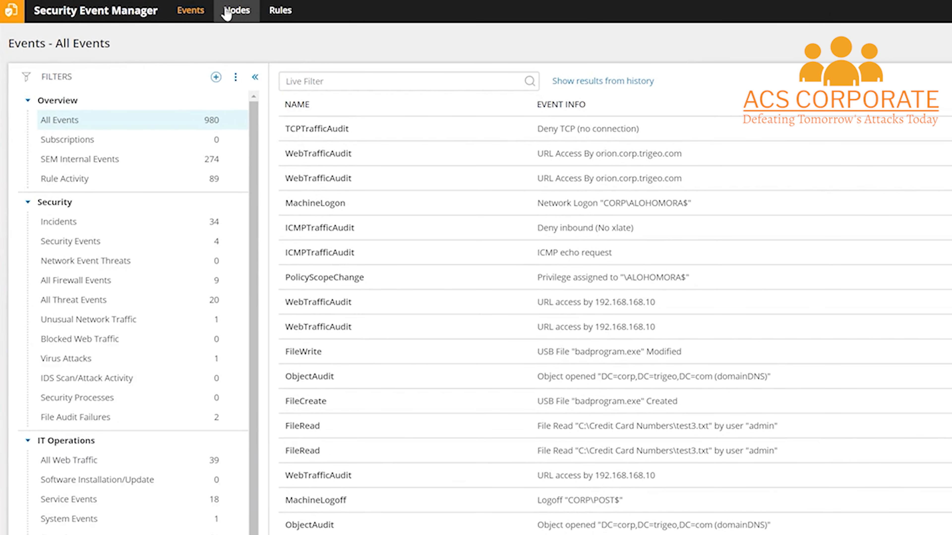
# - Filter Nodes to agents and open the connector manager for node eng-aus-dpa-176
pyautogui.click(135, 6)
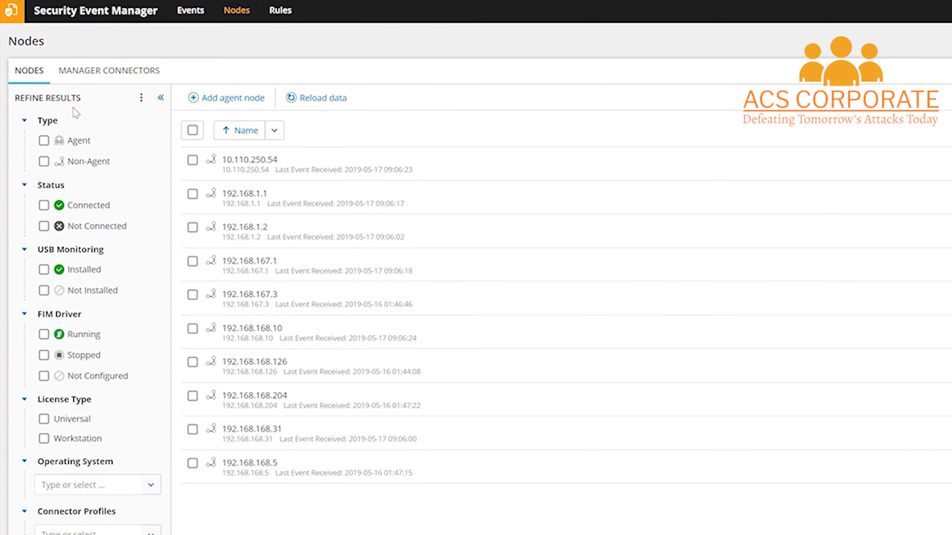
pyautogui.click(44, 141)
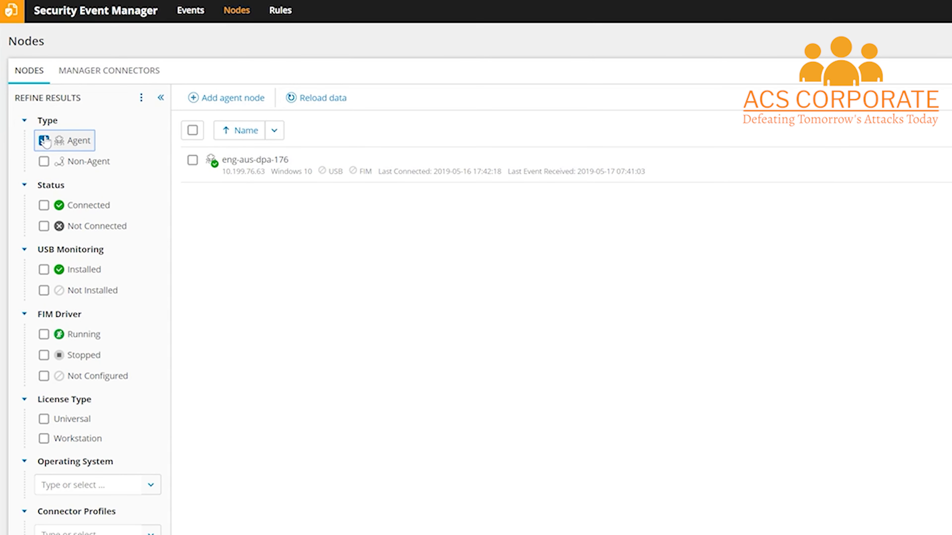
pyautogui.click(193, 160)
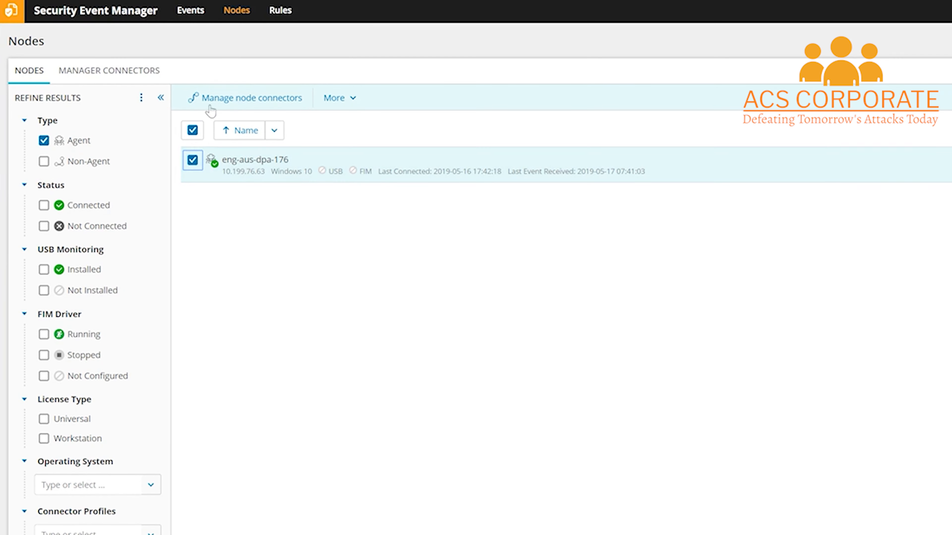
pyautogui.click(228, 100)
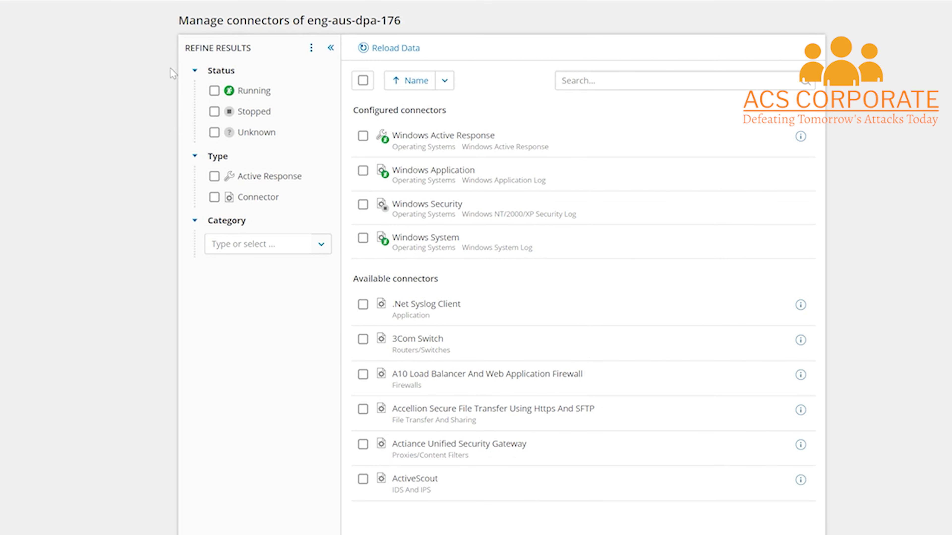
# - Search connectors for 'FIM' and tick the FIM File And Directory connector
pyautogui.click(802, 82)
pyautogui.write('FIM')
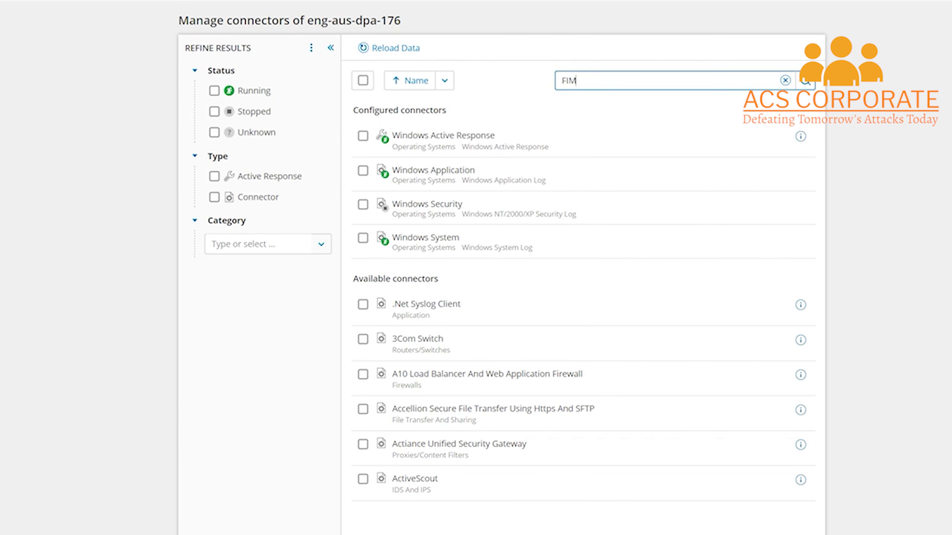
pyautogui.click(805, 85)
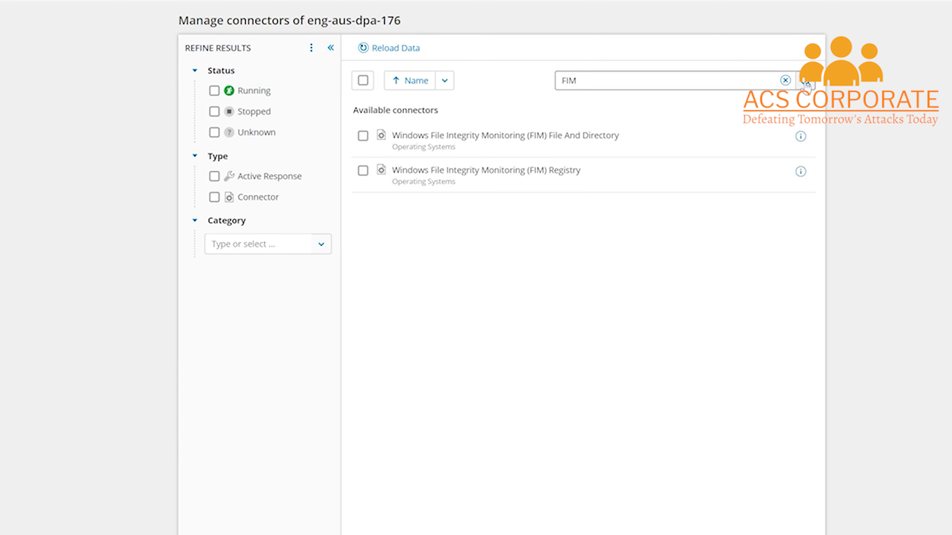
pyautogui.click(362, 136)
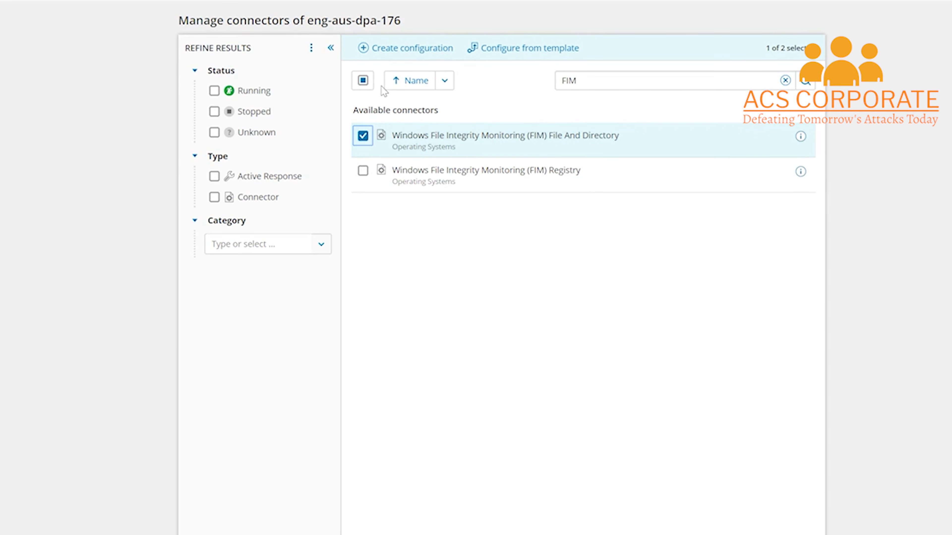
# - Start a new File and Directory configuration and browse the node's drives for an inclusion directory
pyautogui.click(398, 58)
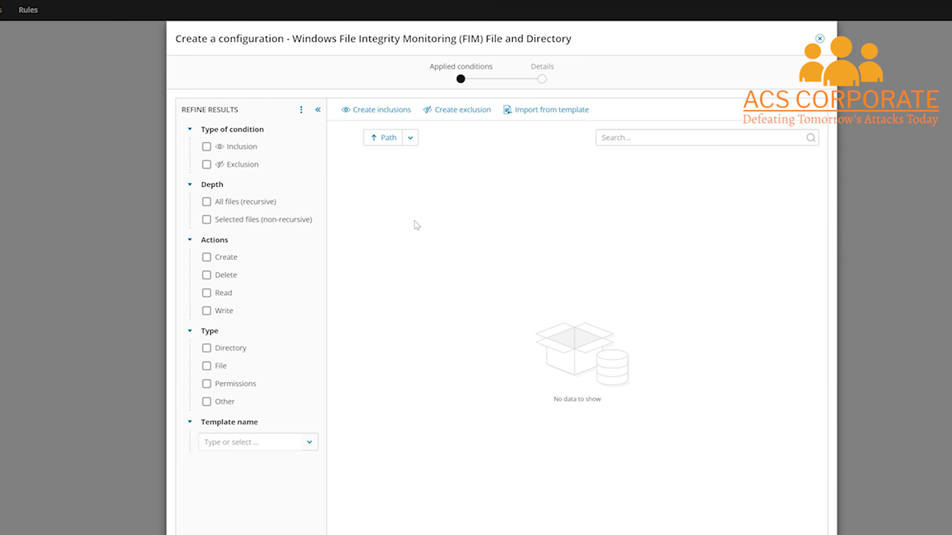
pyautogui.click(366, 112)
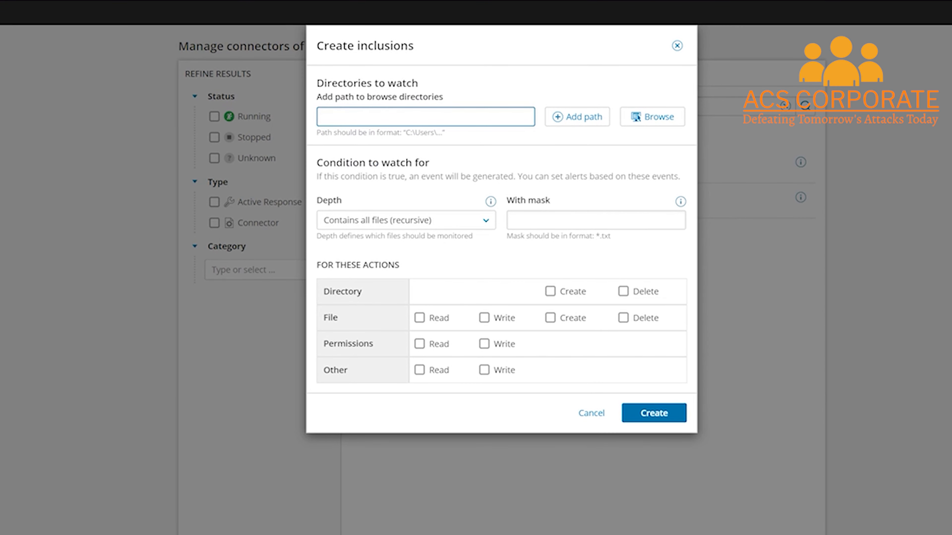
pyautogui.click(656, 122)
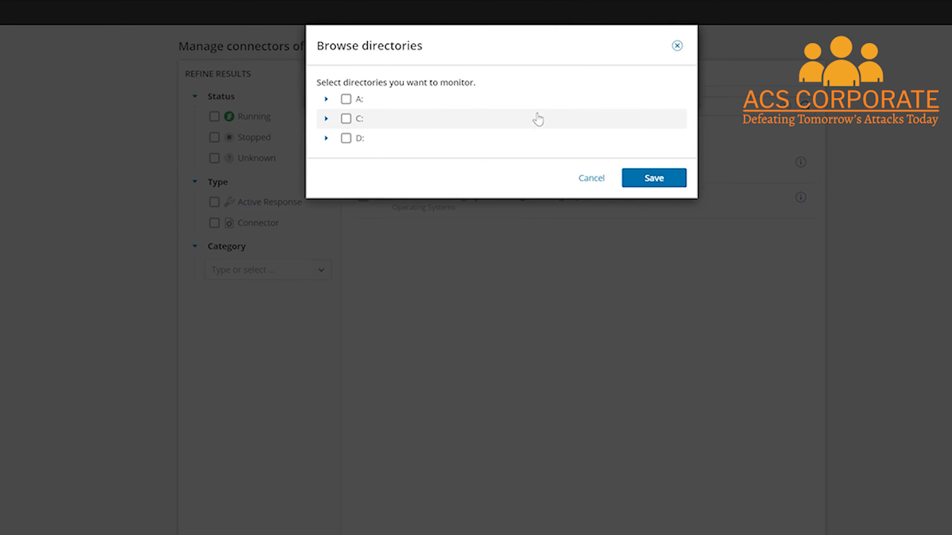
# - Select C:\Windows\System32\config as the watched directory and save it to the inclusion
pyautogui.click(325, 119)
pyautogui.scroll(-2, 587, 335)
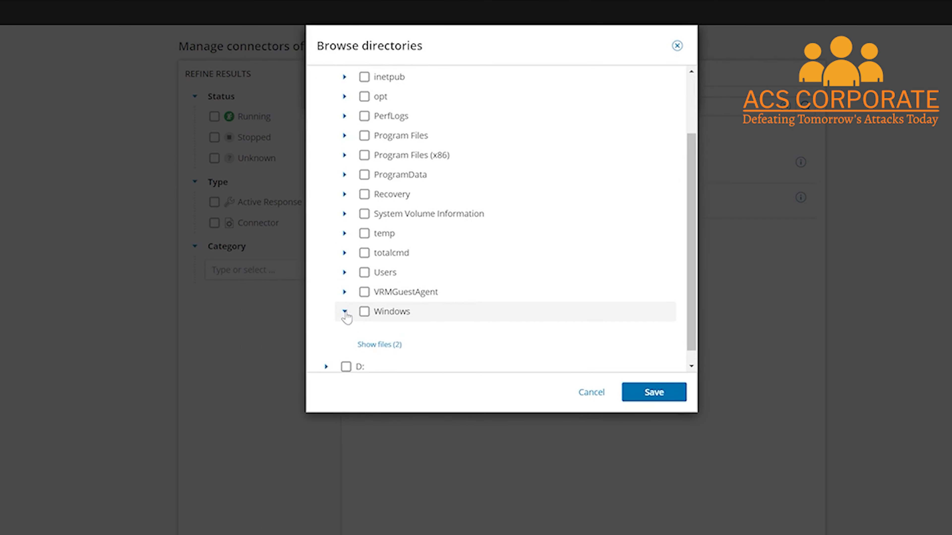
pyautogui.click(344, 311)
pyautogui.scroll(-15, 587, 285)
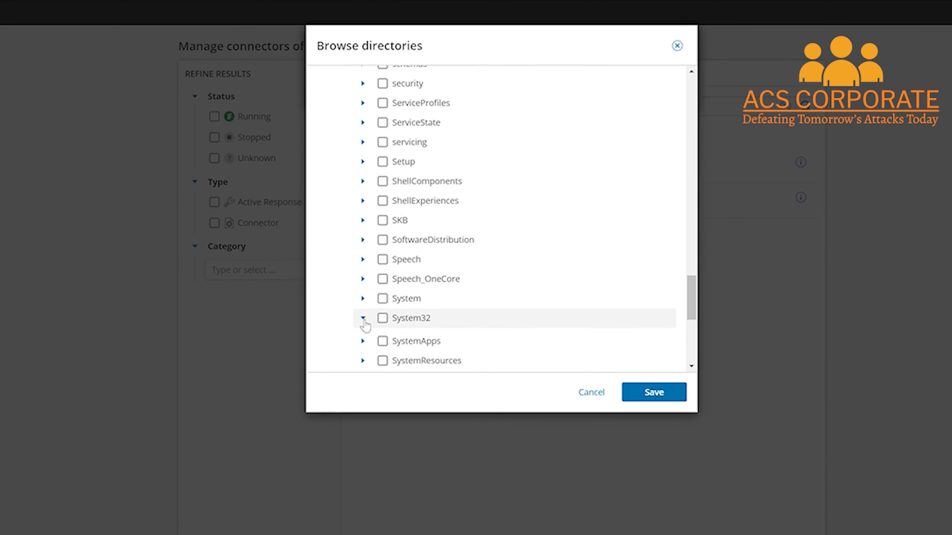
pyautogui.click(362, 318)
pyautogui.scroll(-8, 506, 312)
pyautogui.click(399, 305)
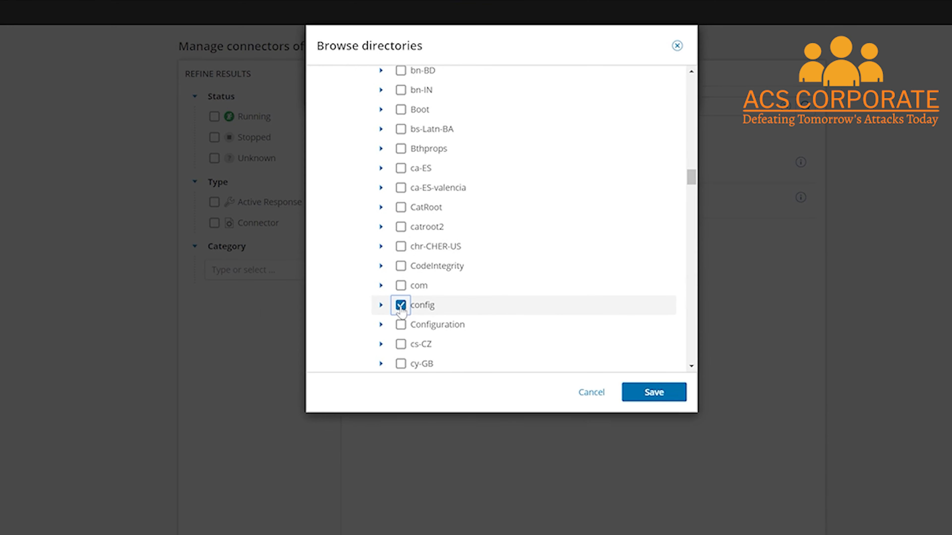
pyautogui.click(633, 394)
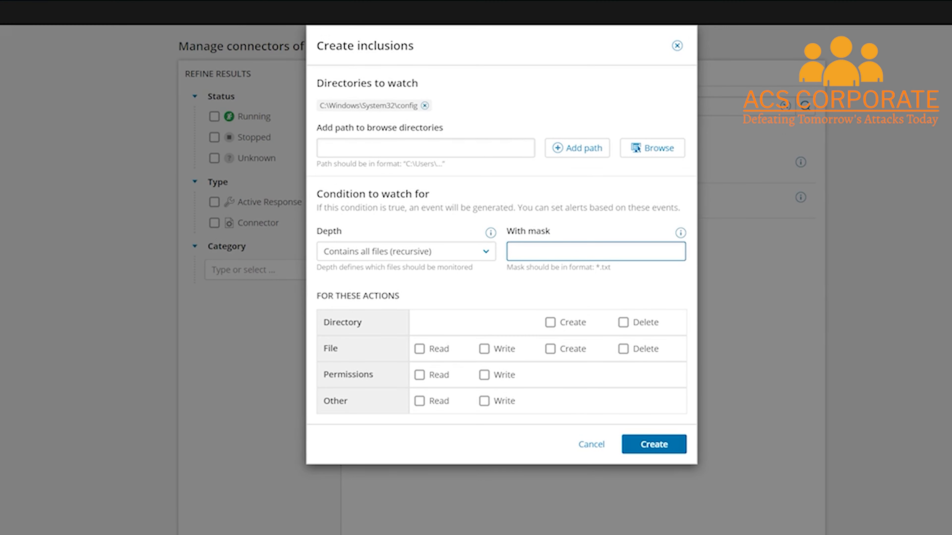
# - Create the inclusion with masks *.txt, *.ini, *.dll, watching directory create/delete, all file actions and permission writes
pyautogui.write('*.txt, *.ini, *.dll')
pyautogui.click(550, 323)
pyautogui.click(623, 323)
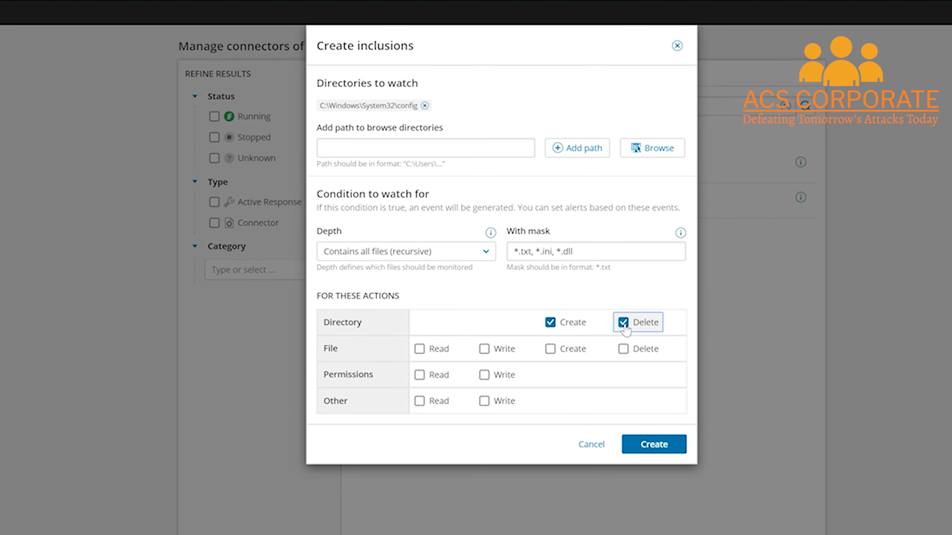
pyautogui.click(420, 350)
pyautogui.click(484, 349)
pyautogui.click(550, 350)
pyautogui.click(623, 349)
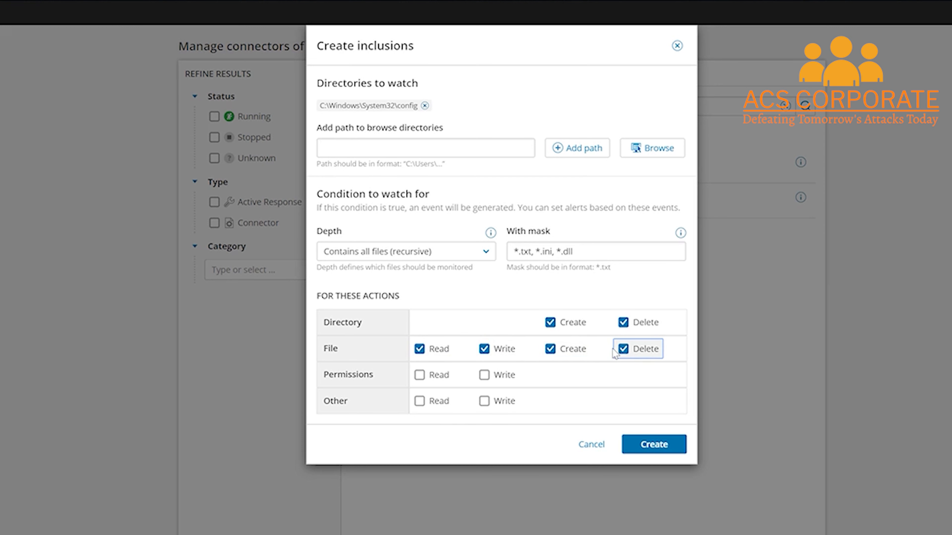
pyautogui.click(484, 375)
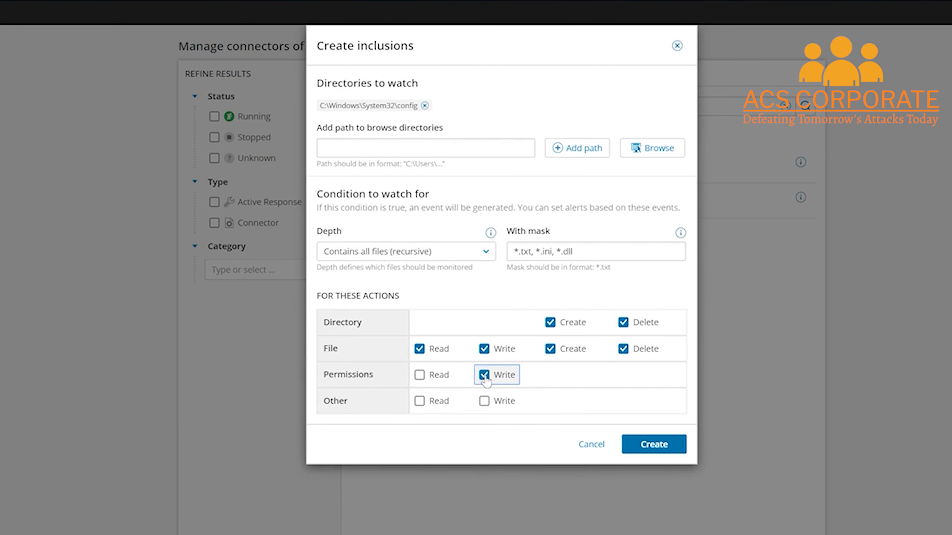
pyautogui.click(648, 443)
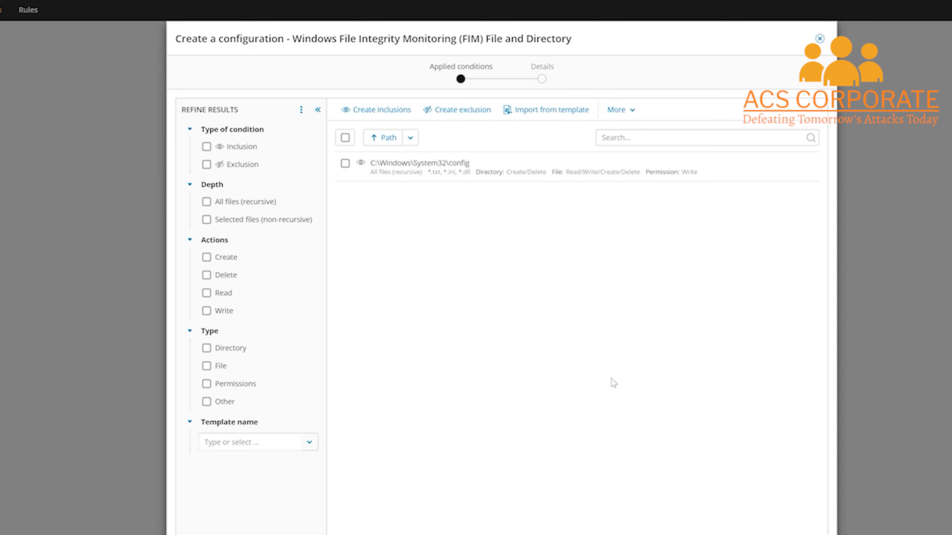
# - Add an exclusion with mask *.tmp for all locally connected discs
pyautogui.click(459, 110)
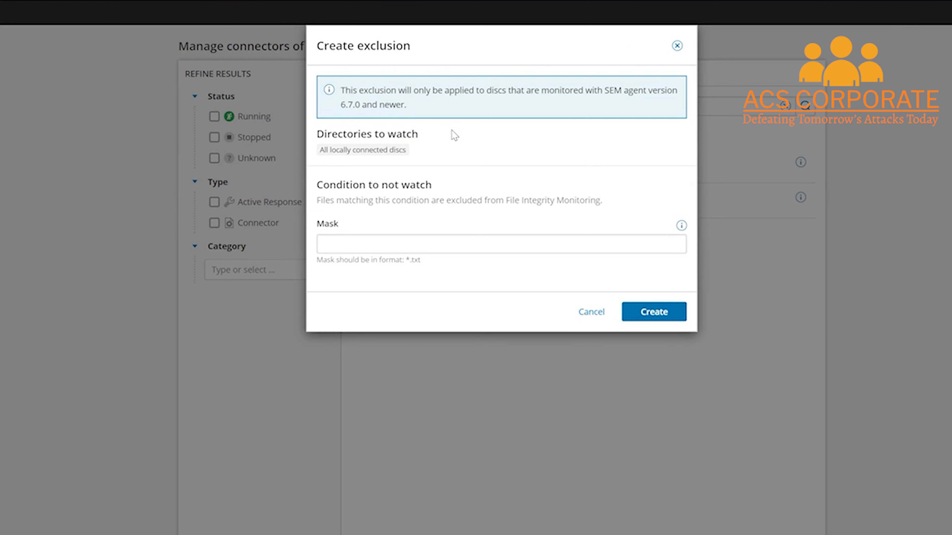
pyautogui.click(388, 244)
pyautogui.write('*.t')
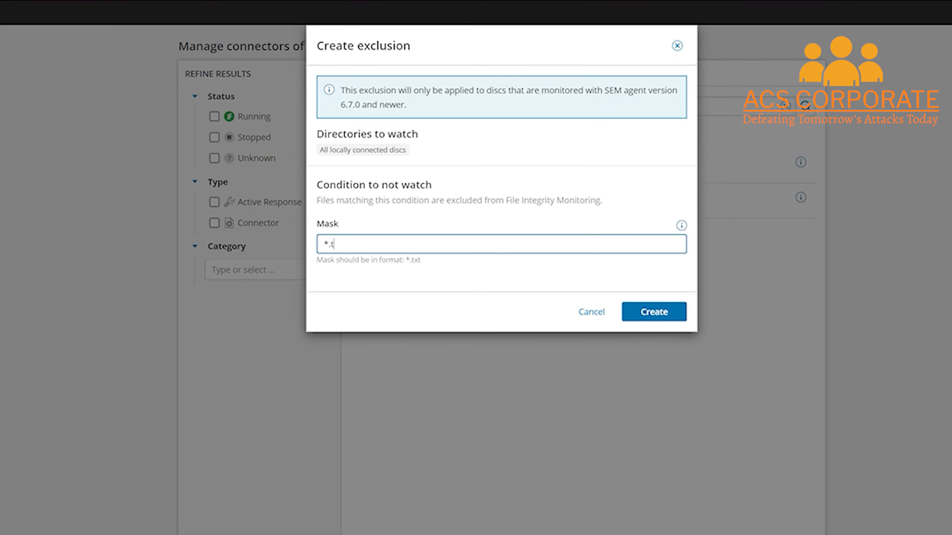
pyautogui.write('mp')
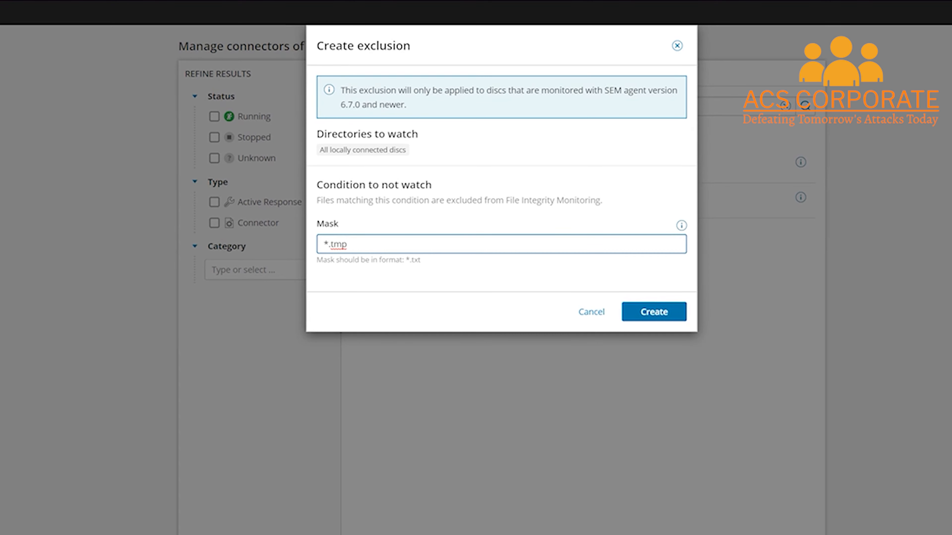
pyautogui.click(652, 312)
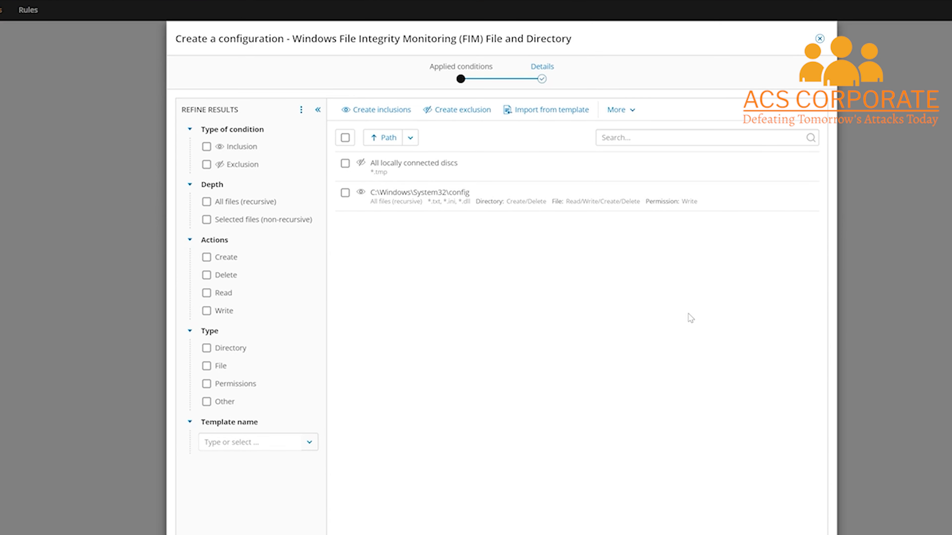
# - Import the conditions from the Windows Server Monitoring FIM template
pyautogui.click(534, 113)
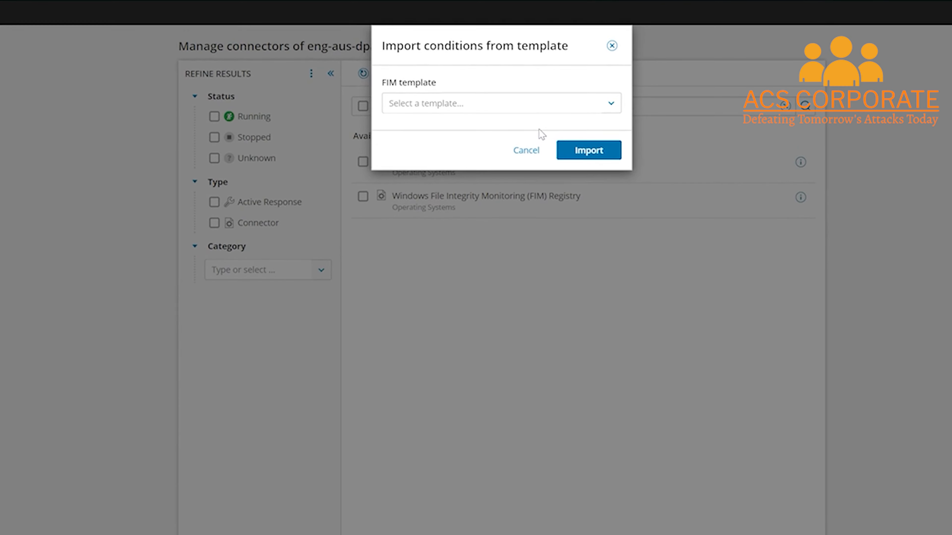
pyautogui.click(612, 104)
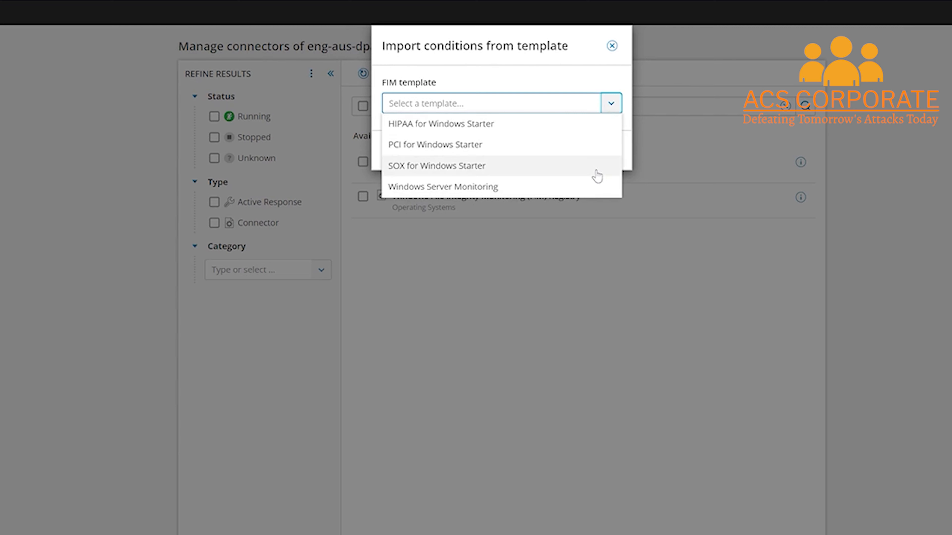
pyautogui.click(590, 187)
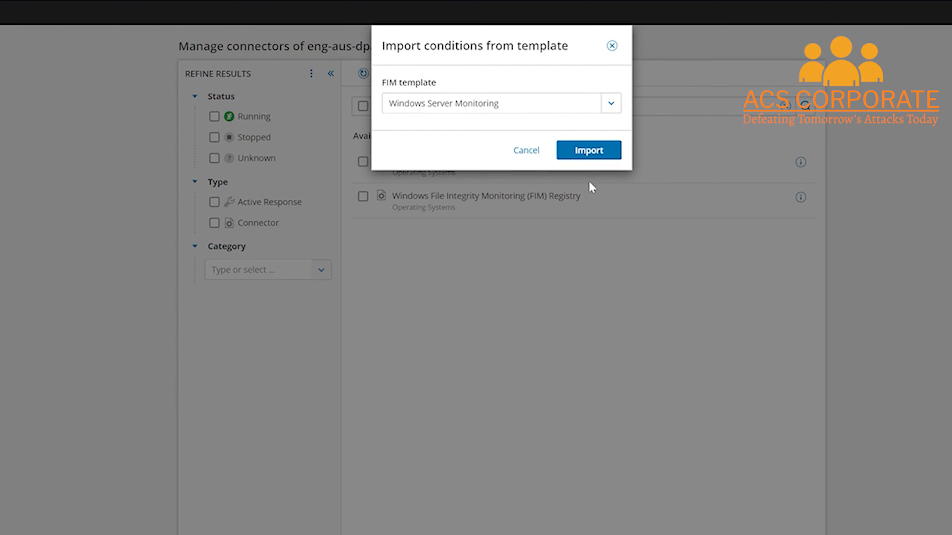
pyautogui.click(588, 151)
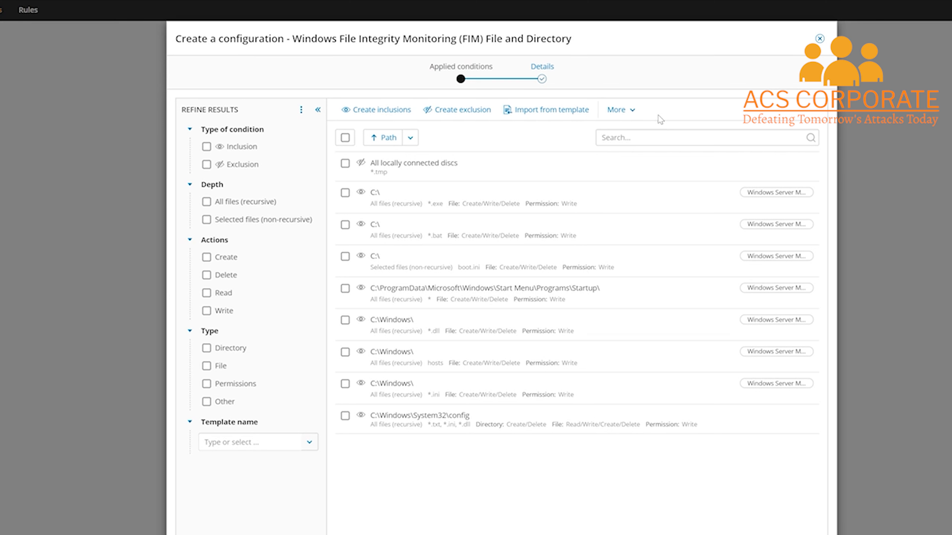
# - Export all conditions as template 'Sys32_Config_FIM' described 'Windows Server Monitoring including Sys32\Config'
pyautogui.click(633, 110)
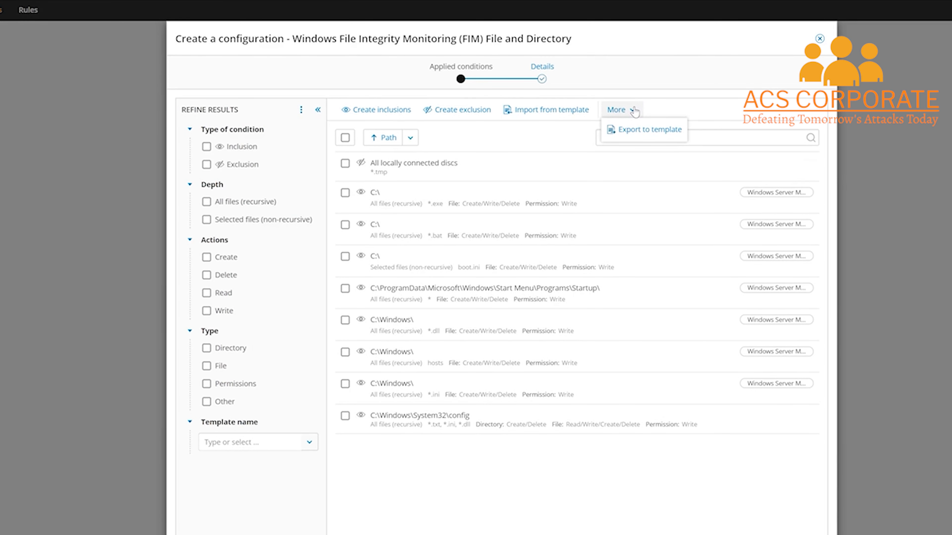
pyautogui.click(637, 130)
pyautogui.write('Sys32_Config_FIM')
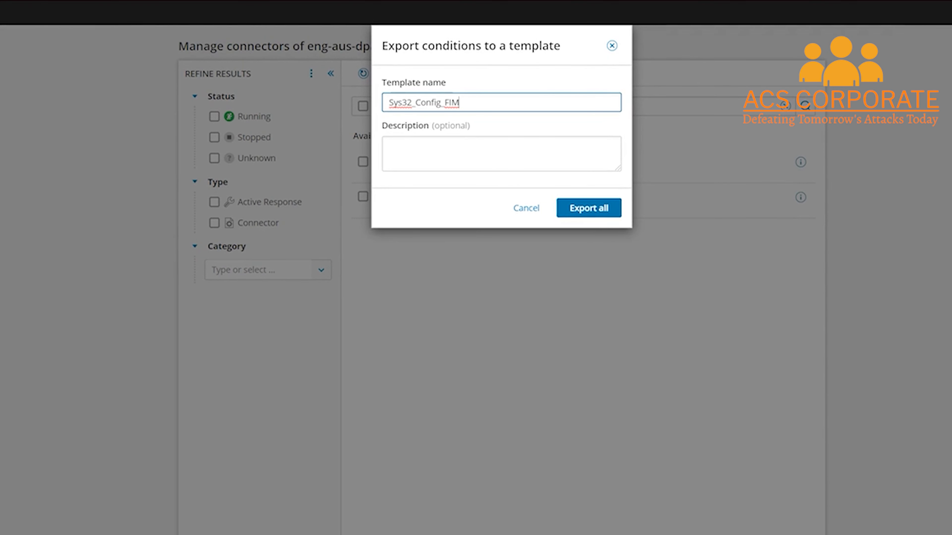
pyautogui.press('Tab')
pyautogui.write('Windows Server Monitoring including Sys32\\Config')
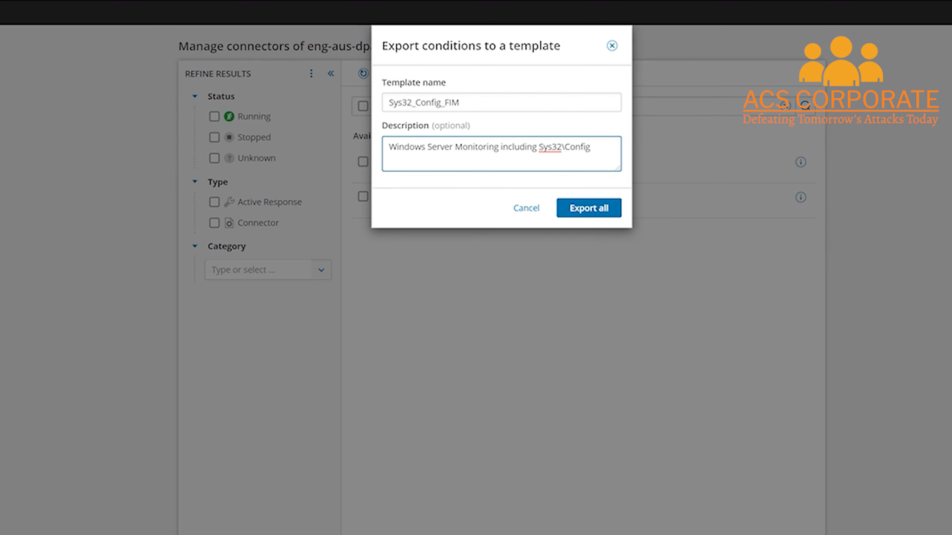
pyautogui.click(588, 210)
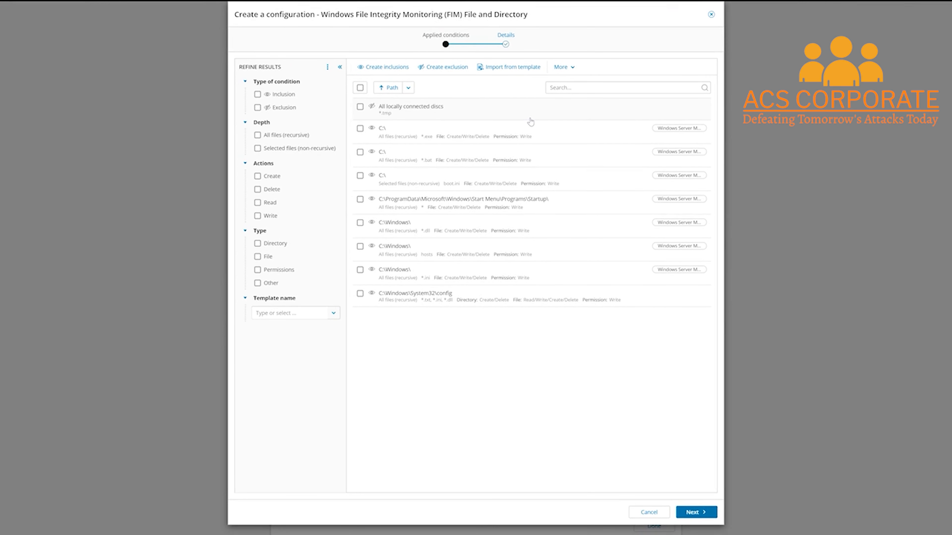
# - Create the connector with the default name FIM File and Directory
pyautogui.click(703, 514)
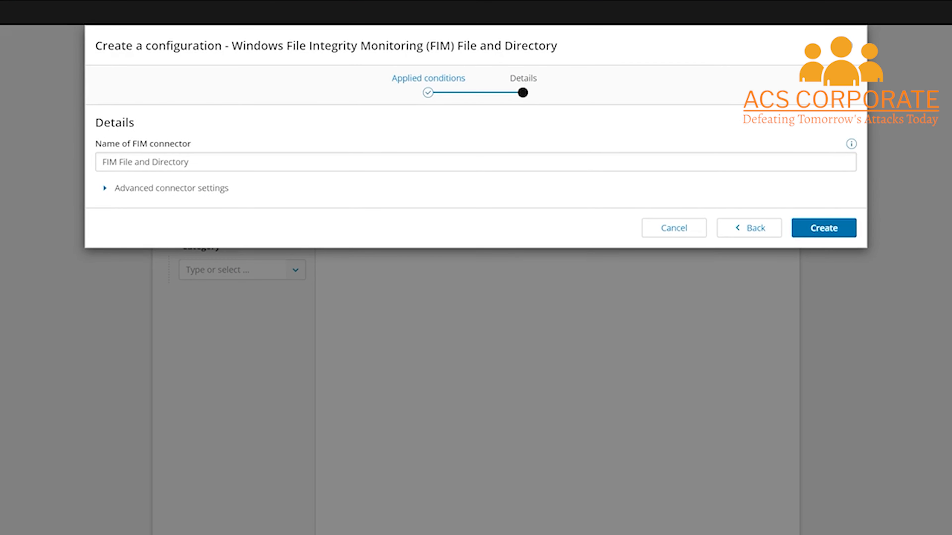
pyautogui.click(832, 229)
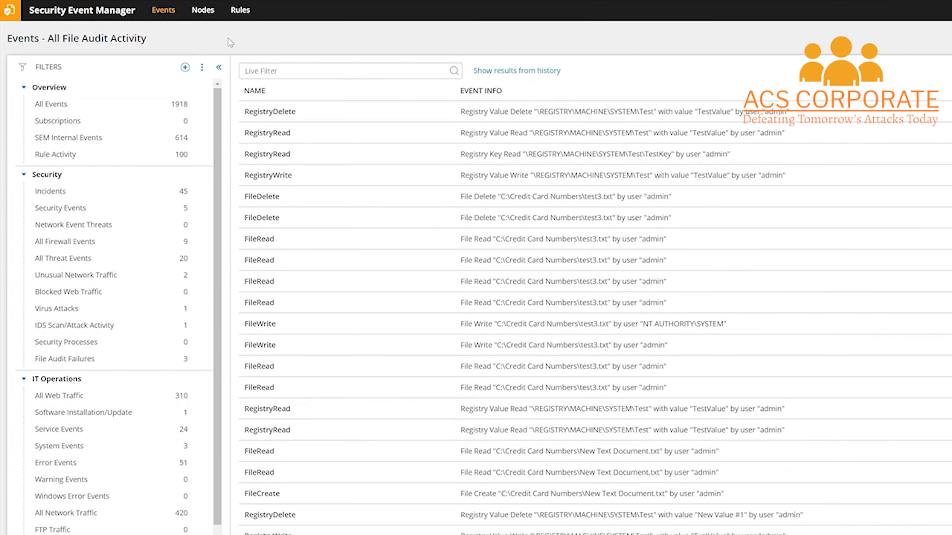
# - From the Rules list, open Create rule from template and search templates for 'file'
pyautogui.click(240, 10)
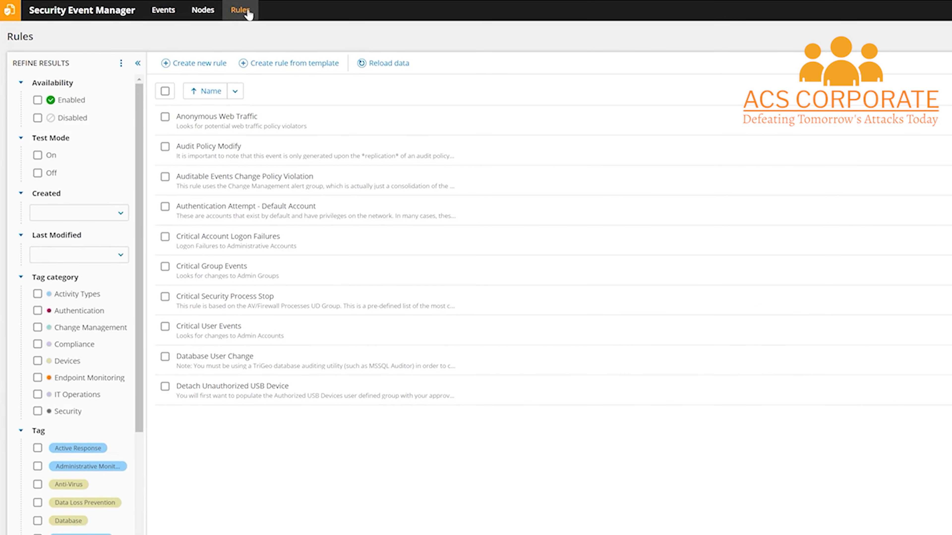
pyautogui.click(280, 69)
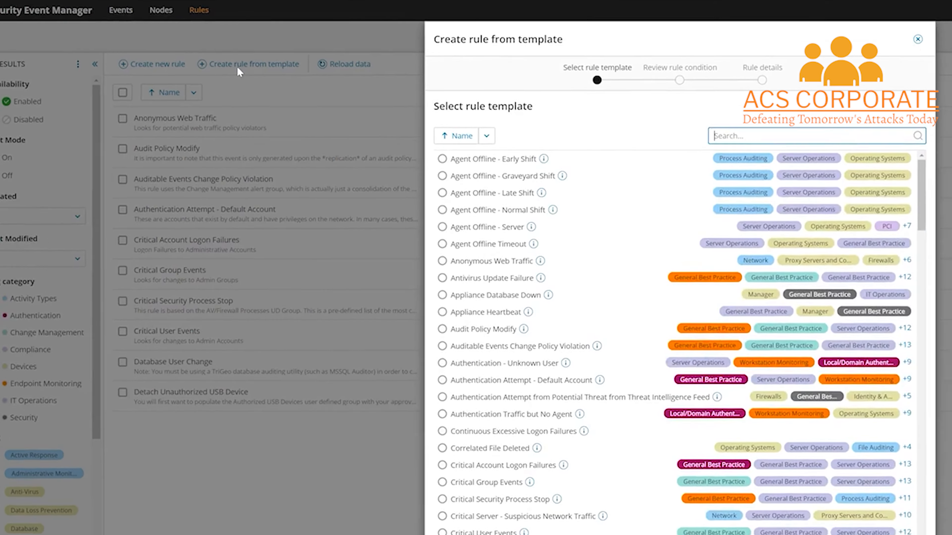
pyautogui.write('file')
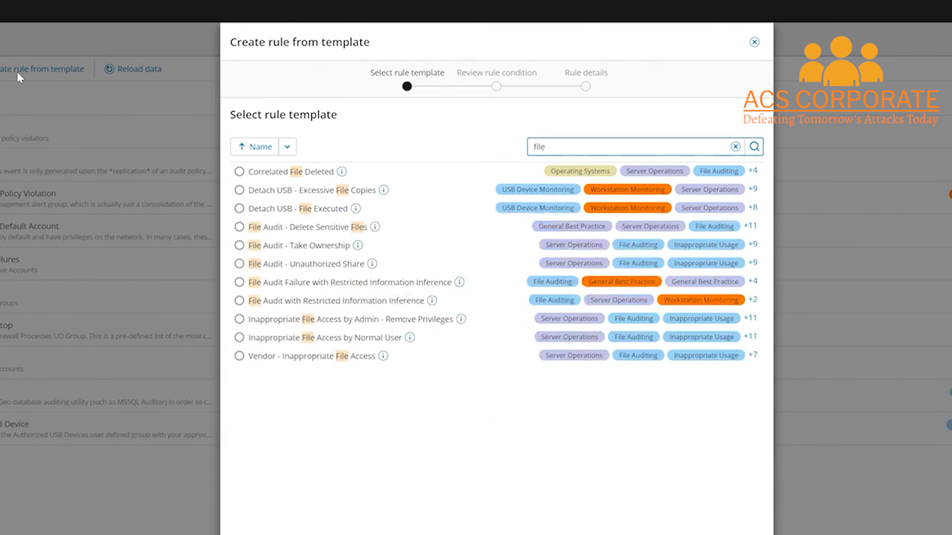